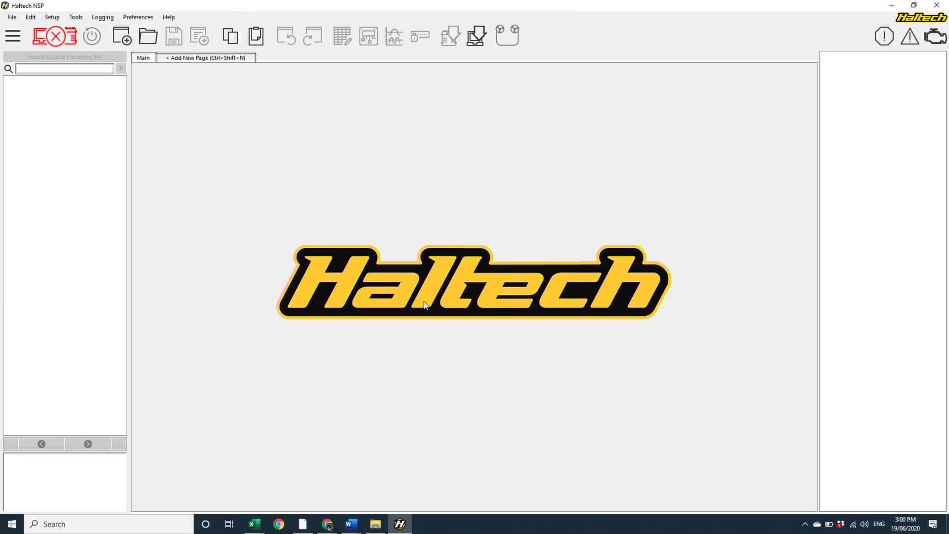
# Step: Create a new map for a Nexus R5 ECU, version 1.00.0 - Release
pyautogui.click(12, 18)
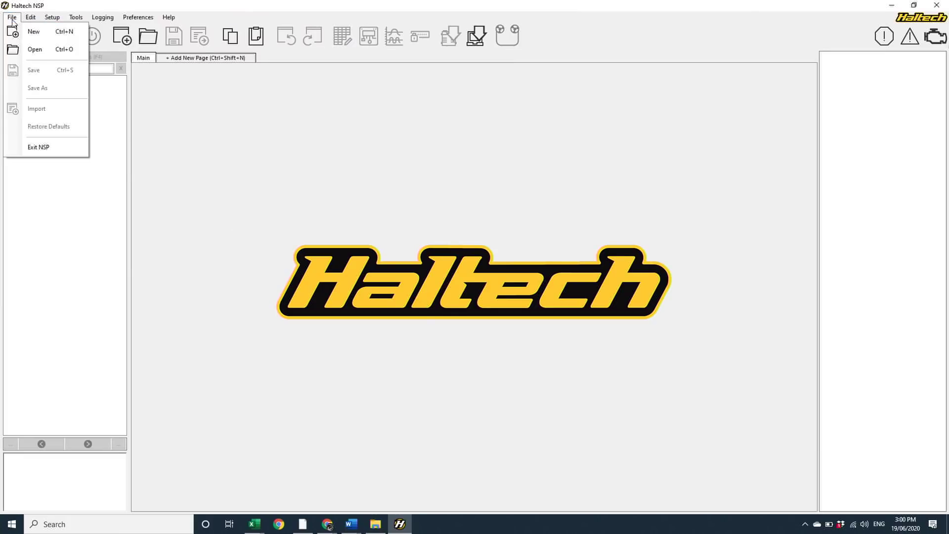
pyautogui.click(28, 32)
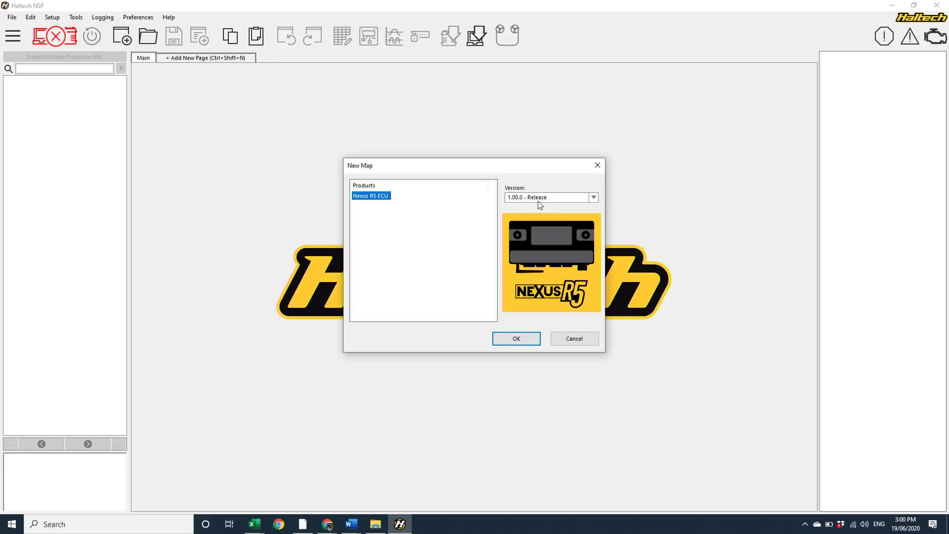
pyautogui.click(530, 341)
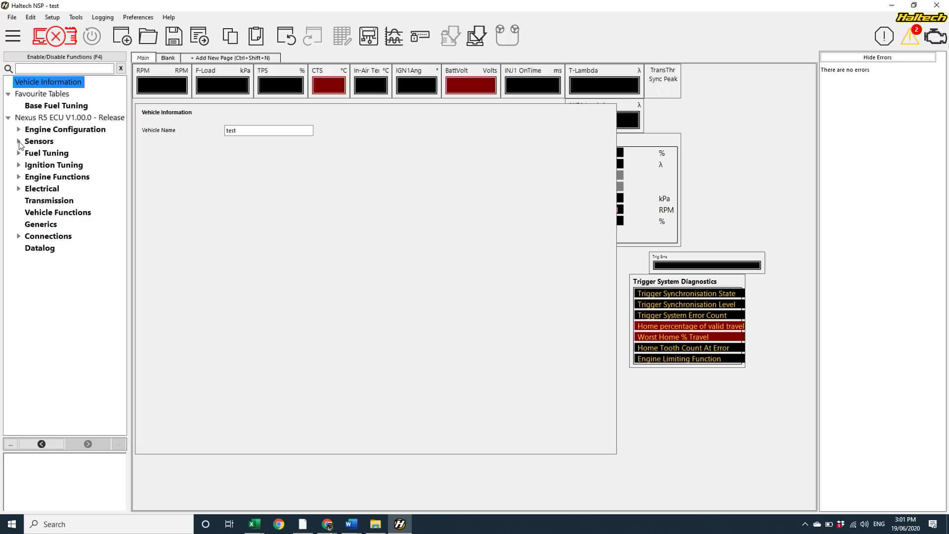
# Step: Expand Sensors > Intake Air Temperature and review its Display, Diagnostics and Wiring pages
pyautogui.click(19, 142)
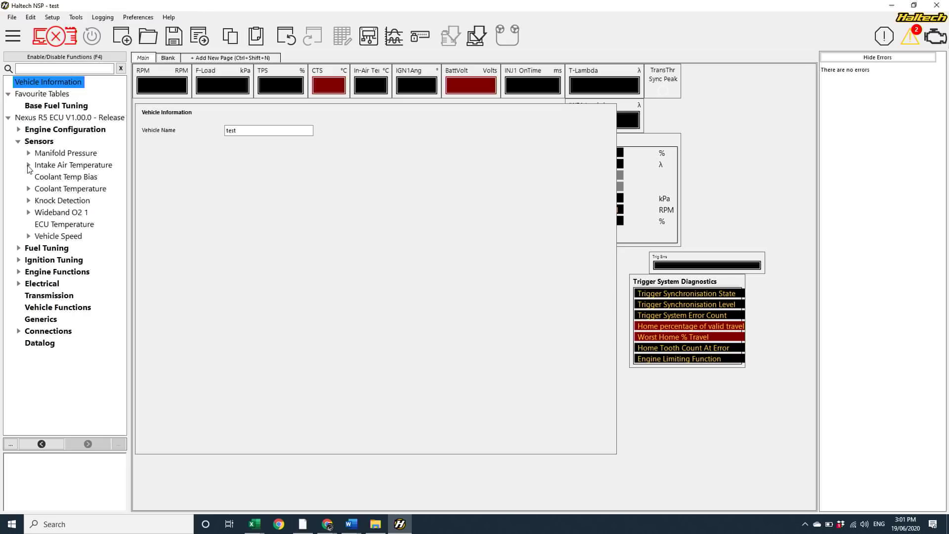
pyautogui.click(28, 166)
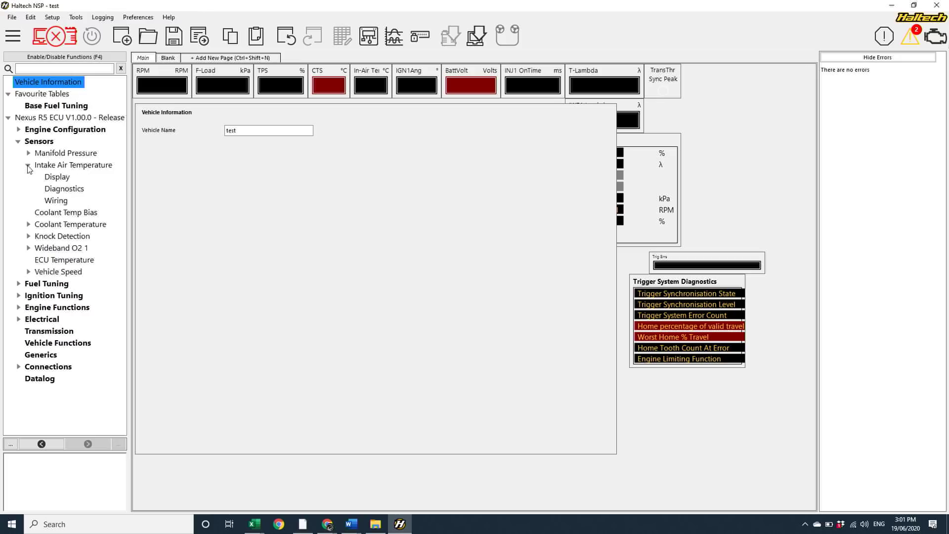
pyautogui.click(58, 178)
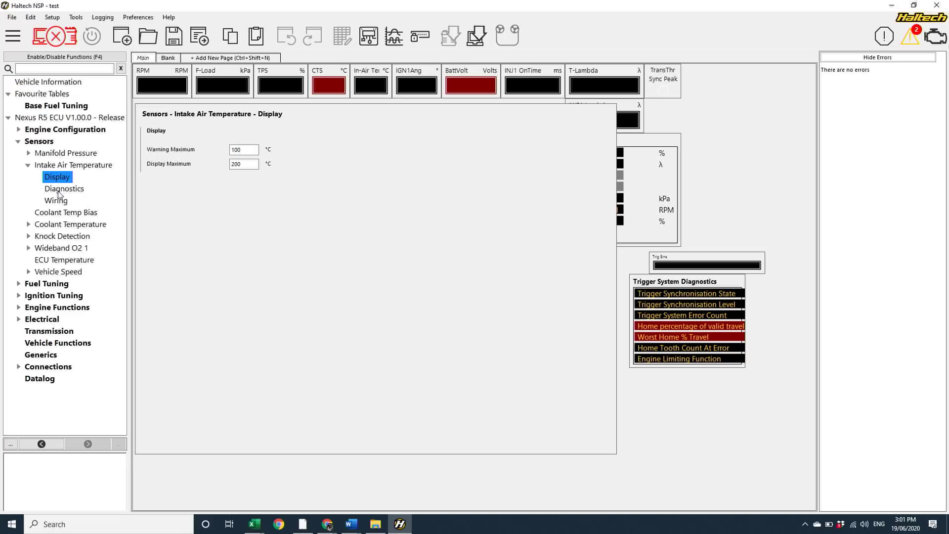
pyautogui.click(59, 191)
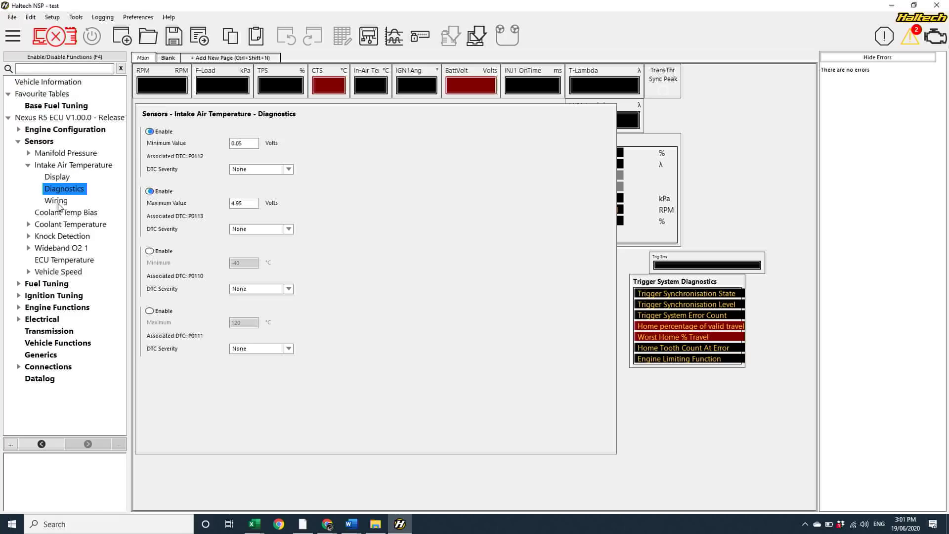
pyautogui.click(59, 204)
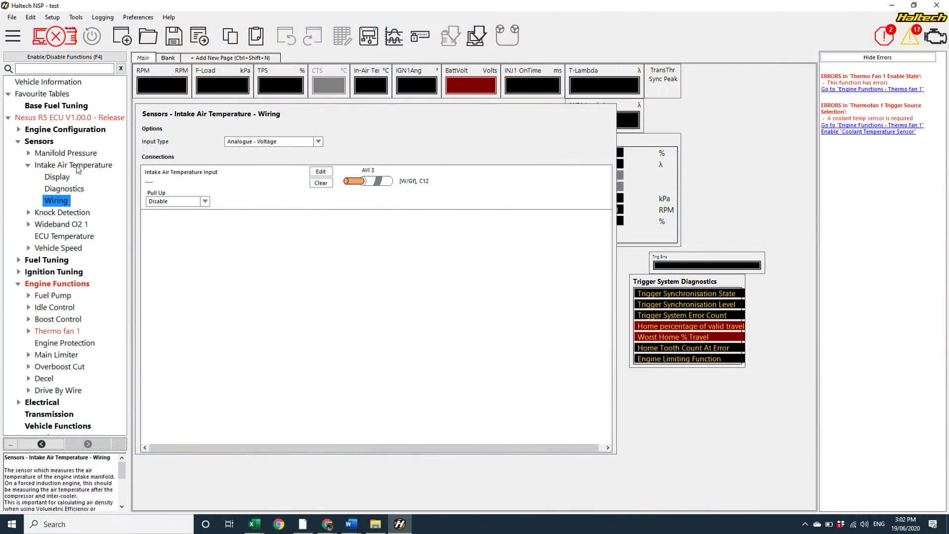
# Step: Open the Intake Air Temperature table, then enable Coolant Temperature on the Sensors overview
pyautogui.click(74, 165)
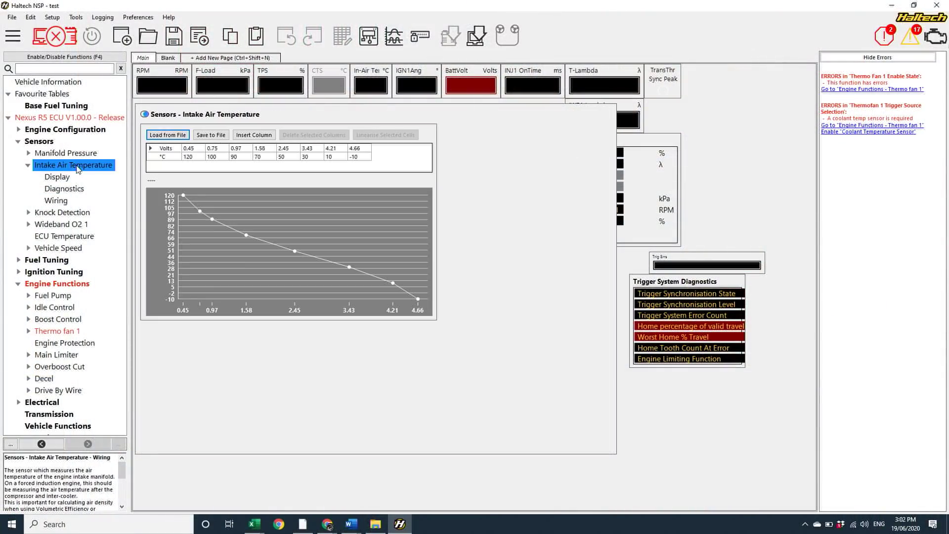
pyautogui.click(36, 142)
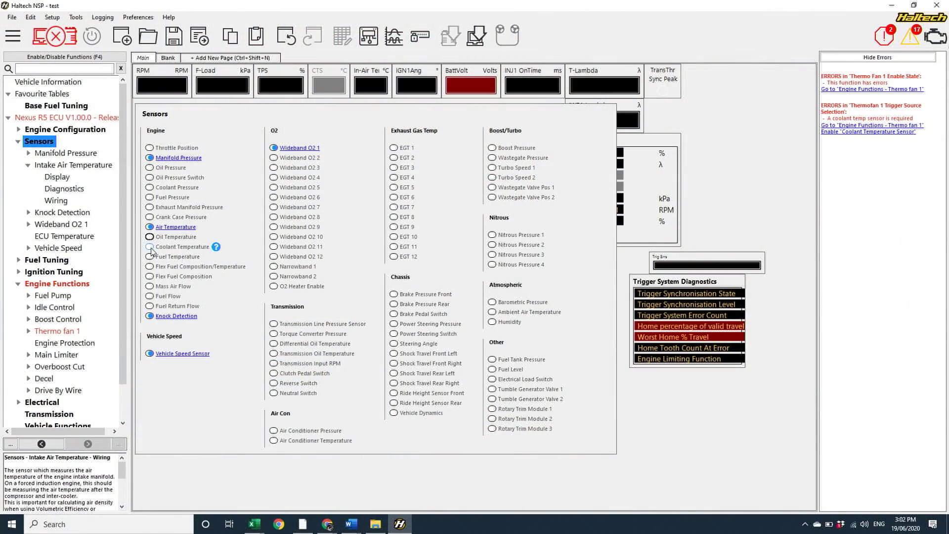
pyautogui.click(150, 247)
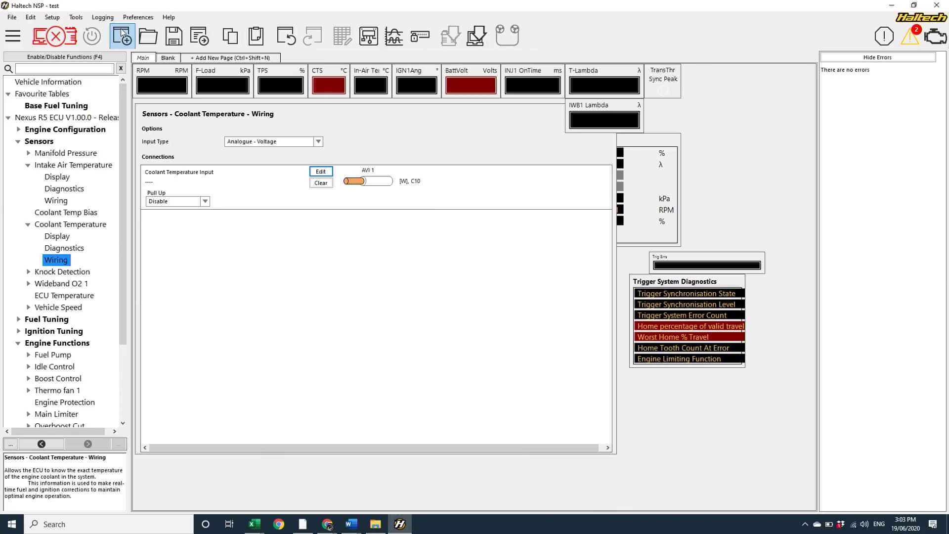
# Step: Turn on Show Tree Nodes for Disabled Functions in the navigation tree options
pyautogui.click(138, 19)
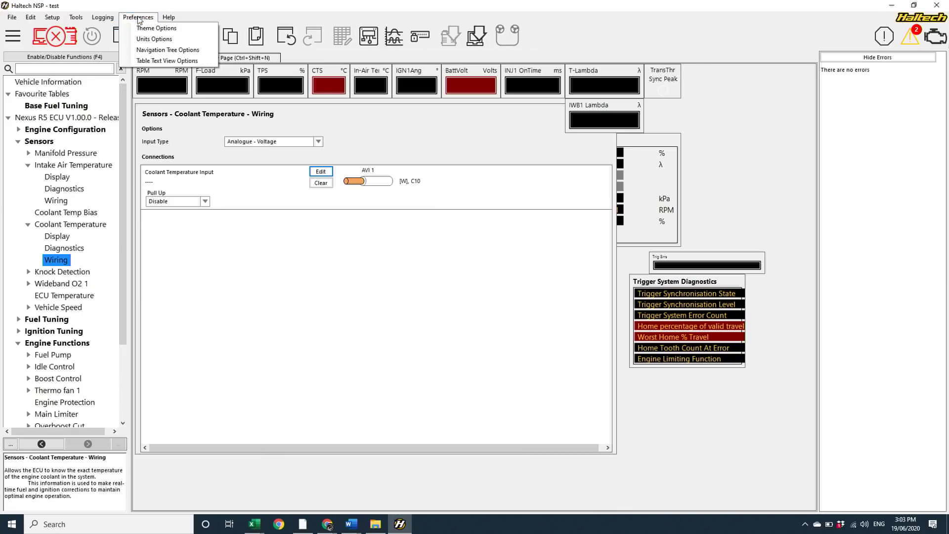
pyautogui.click(148, 52)
pyautogui.click(400, 270)
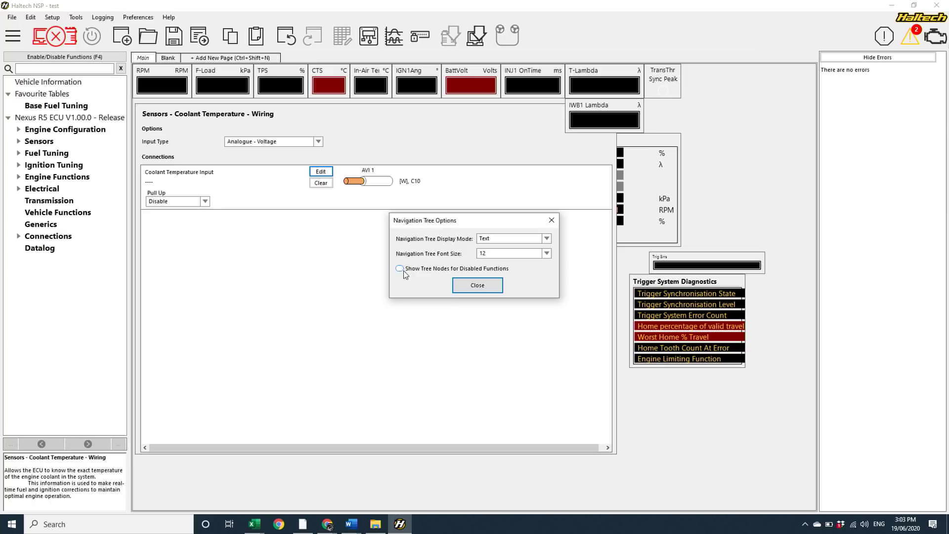
pyautogui.click(477, 285)
# Step: Open the Oil Temperature sensor page and toggle it enabled, then disabled again
pyautogui.click(19, 153)
pyautogui.click(19, 153)
pyautogui.click(18, 165)
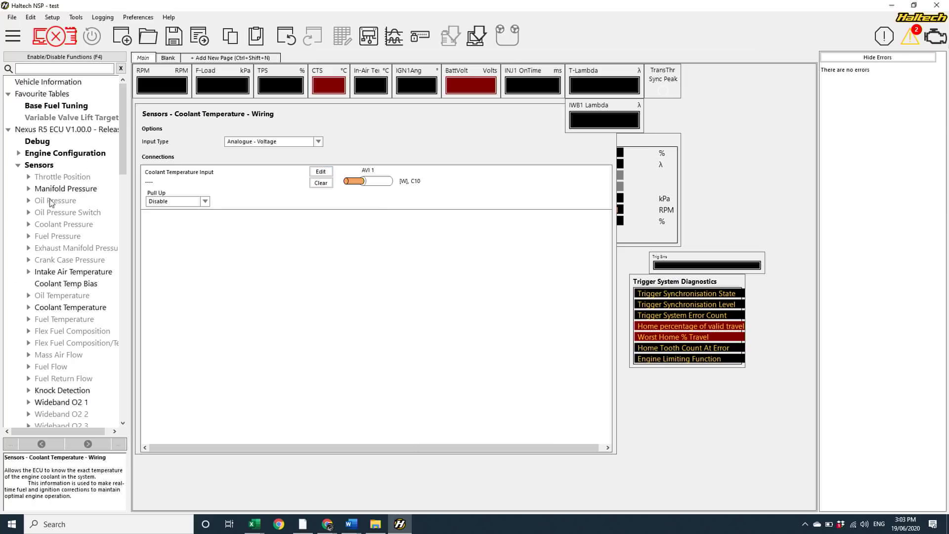
pyautogui.scroll(-2, 51, 205)
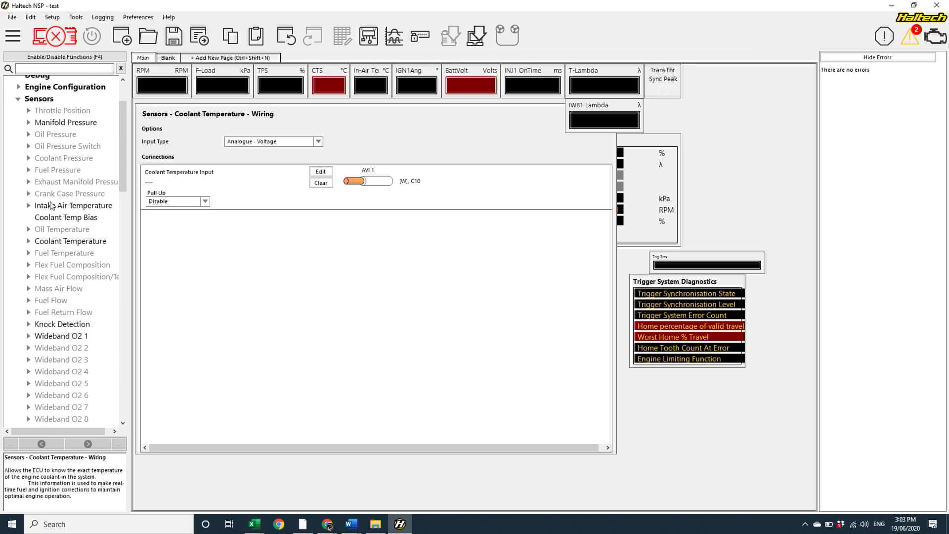
pyautogui.click(61, 230)
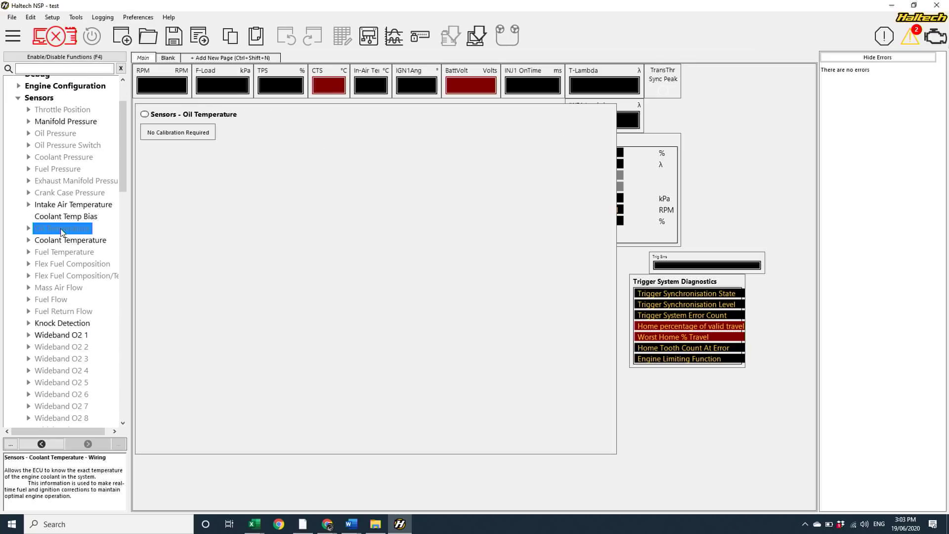
pyautogui.click(150, 116)
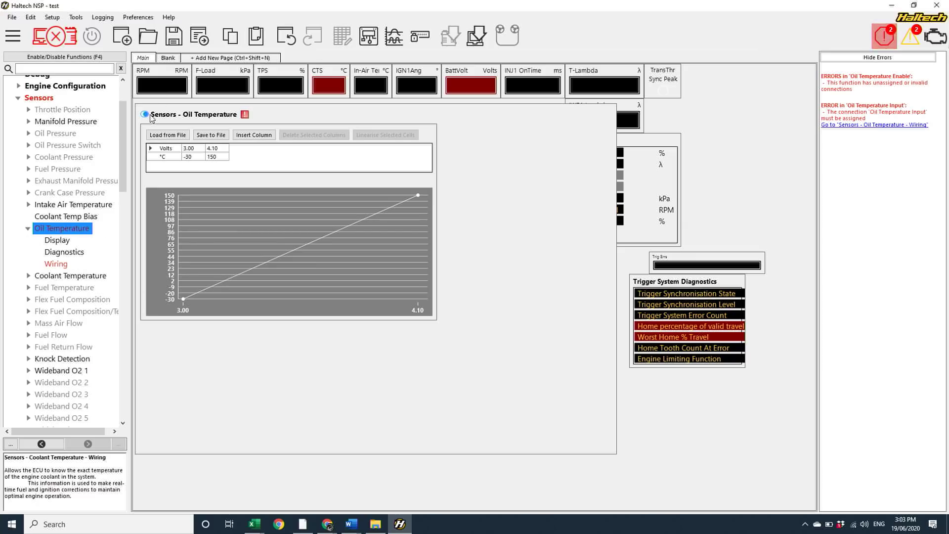
pyautogui.click(150, 116)
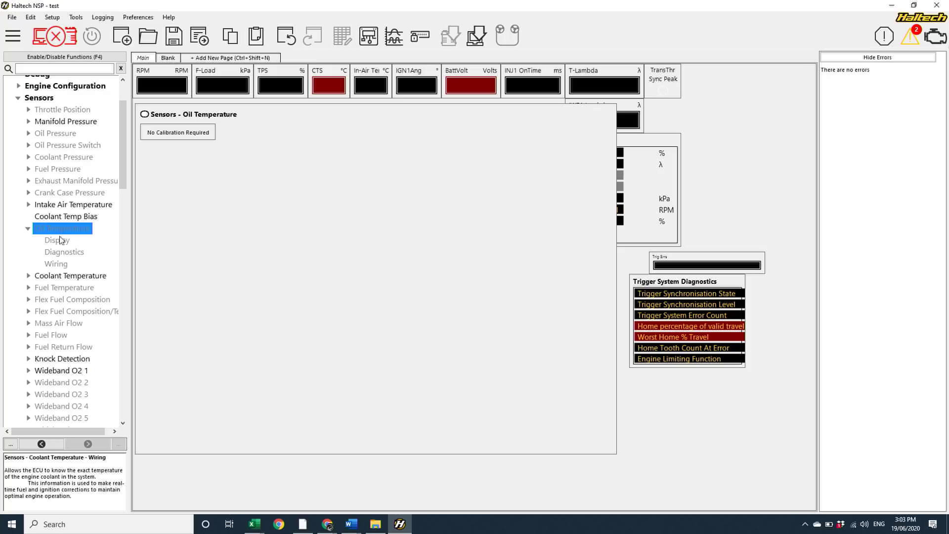
# Step: Enable Oil Temperature and disable Coolant Temperature from their tree context menus
pyautogui.rightClick(61, 230)
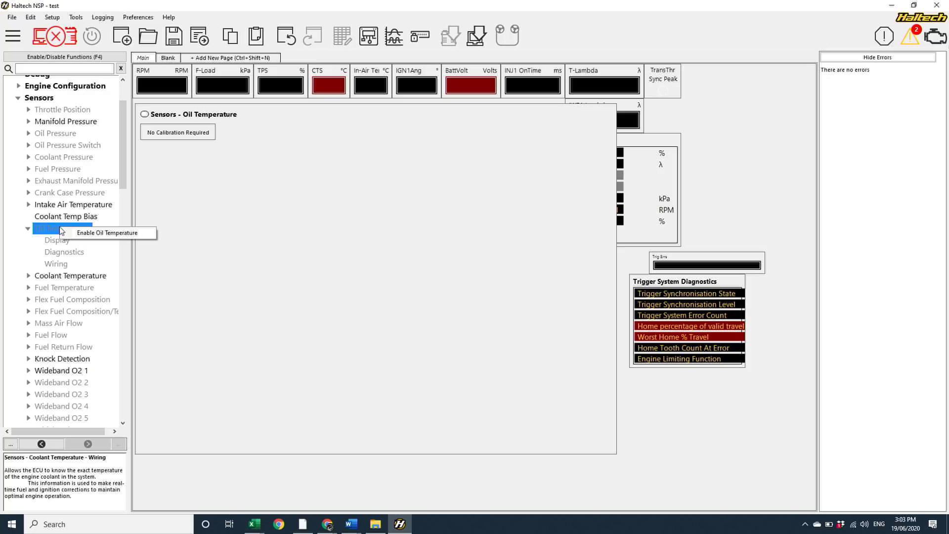
pyautogui.click(83, 233)
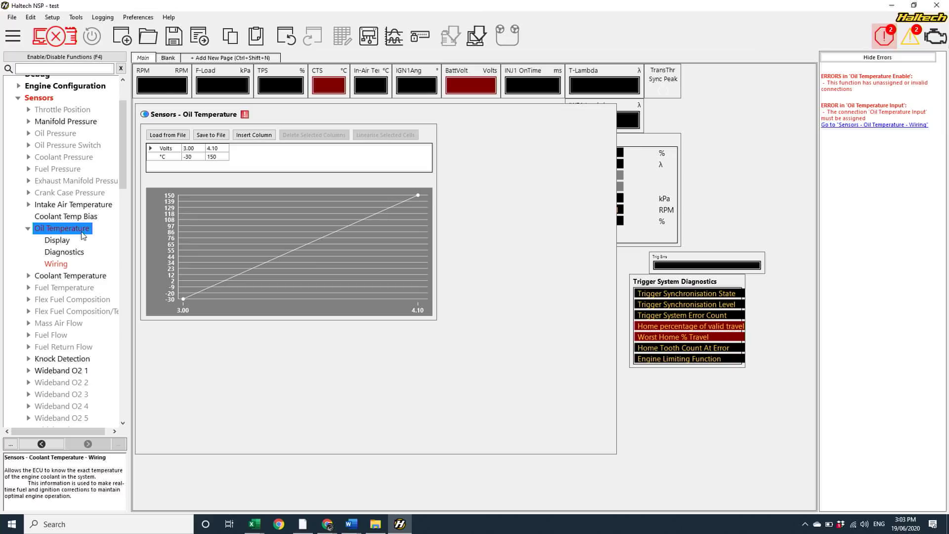
pyautogui.rightClick(48, 277)
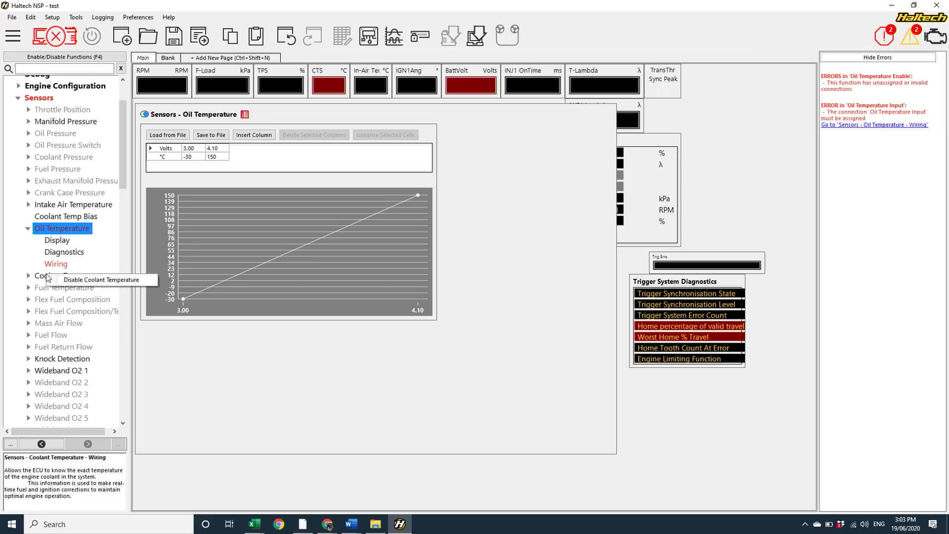
pyautogui.click(67, 278)
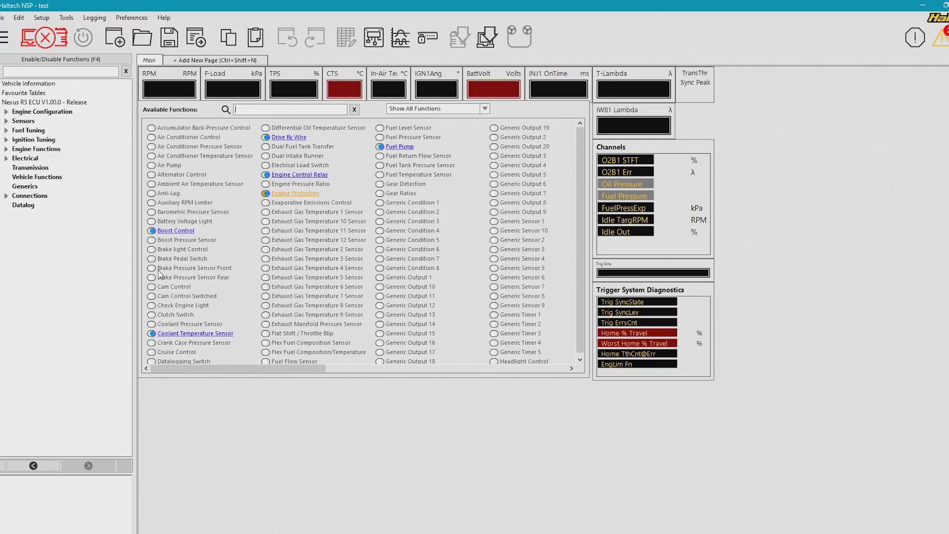
# Step: Enable the Anti-Lag function and view its settings page
pyautogui.click(151, 193)
pyautogui.click(173, 195)
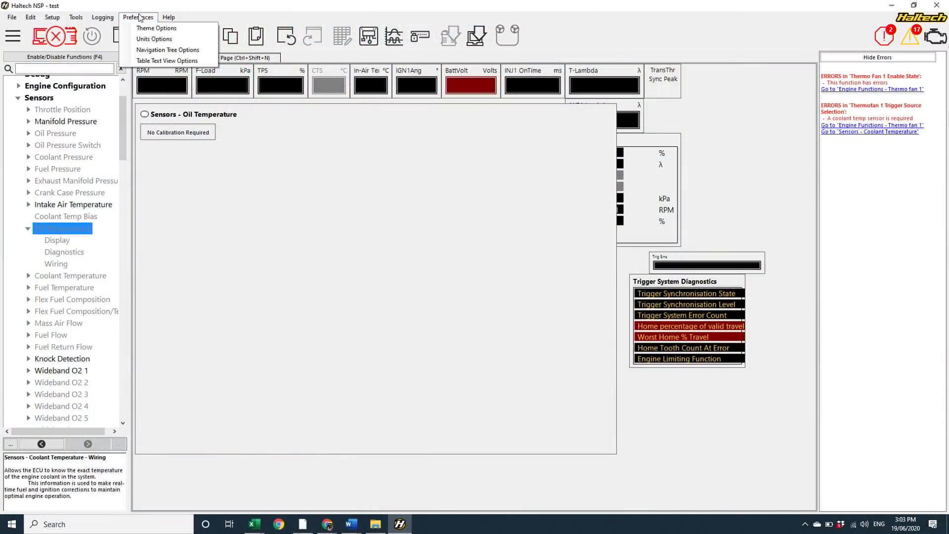
# Step: Hide disabled functions in the navigation tree and try font size 14 before reverting to 12
pyautogui.click(166, 51)
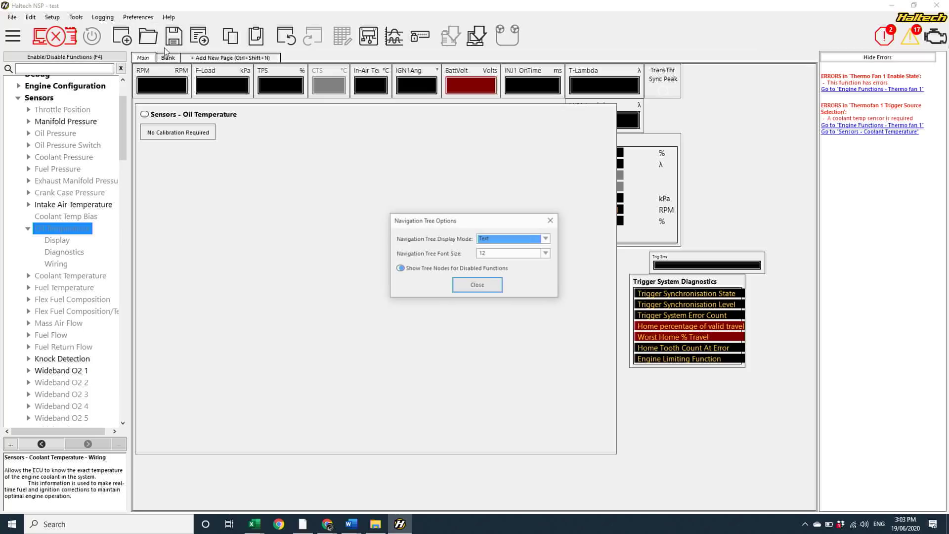
pyautogui.click(399, 268)
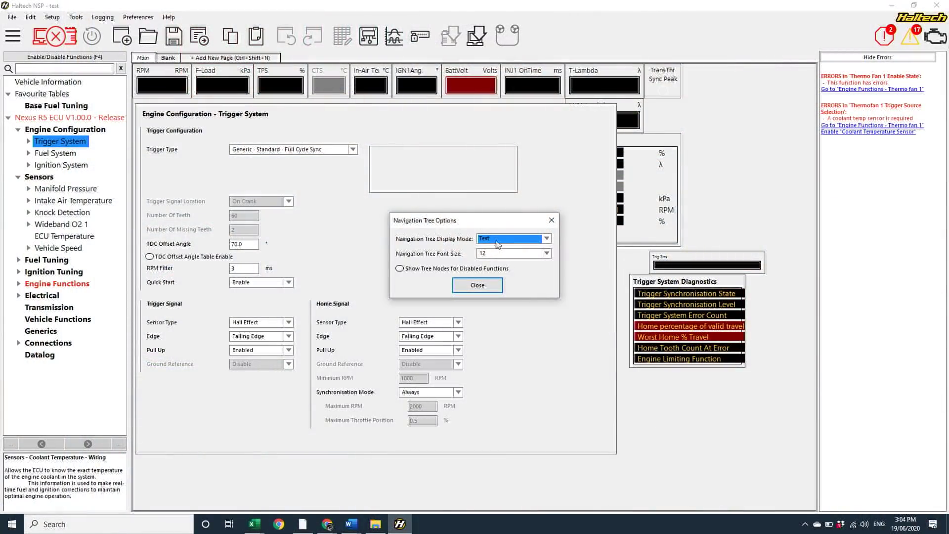
pyautogui.click(513, 254)
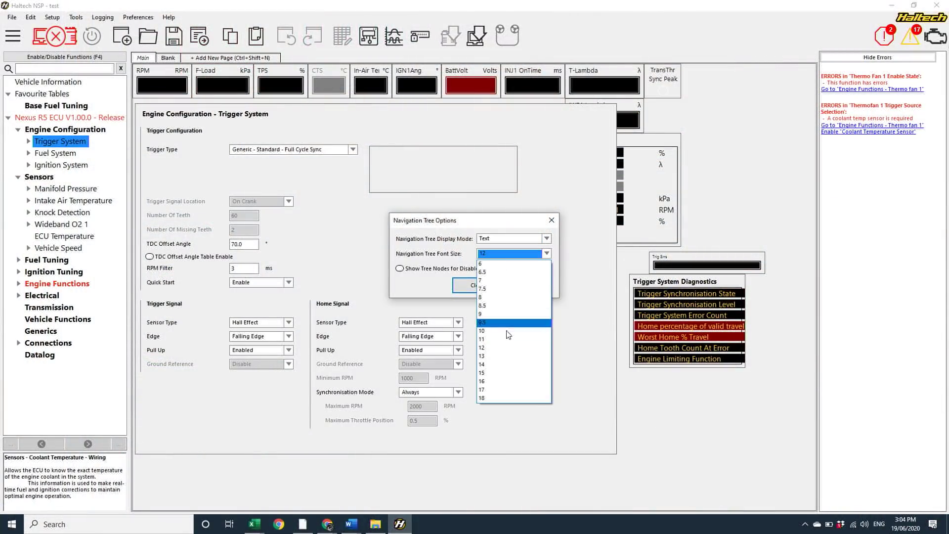
pyautogui.click(501, 365)
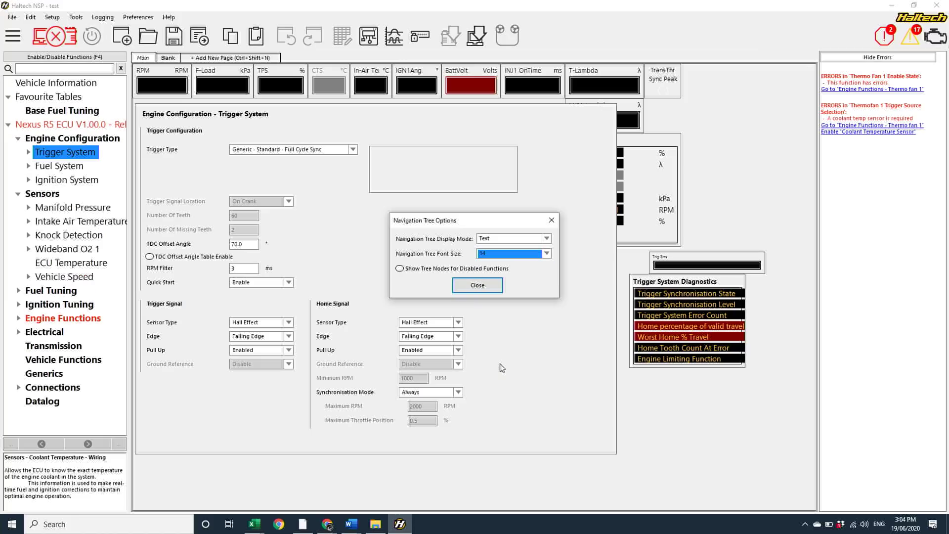
pyautogui.press('Up')
pyautogui.hotkey('shift', 'Tab')
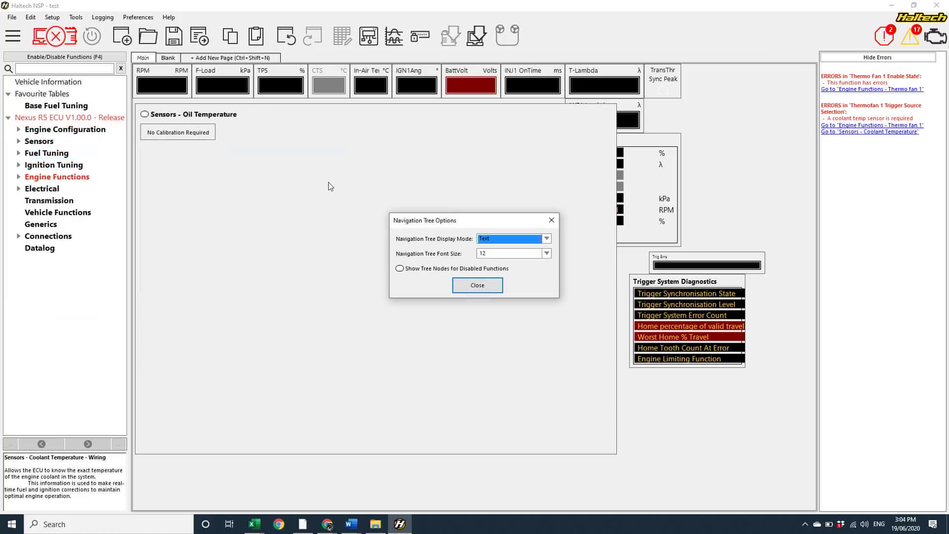
# Step: Switch the navigation tree to icon display mode, then bring up Table Text View Options
pyautogui.click(548, 242)
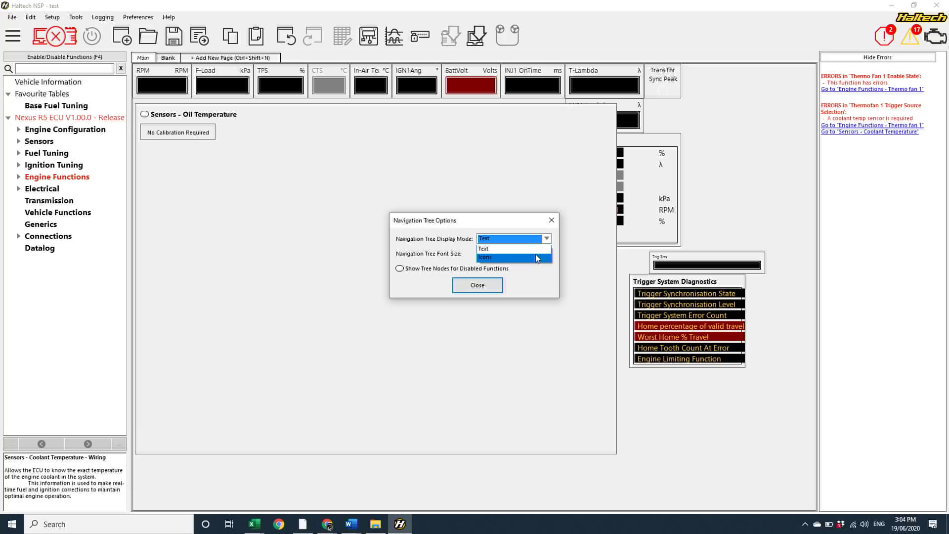
pyautogui.click(538, 257)
pyautogui.click(477, 285)
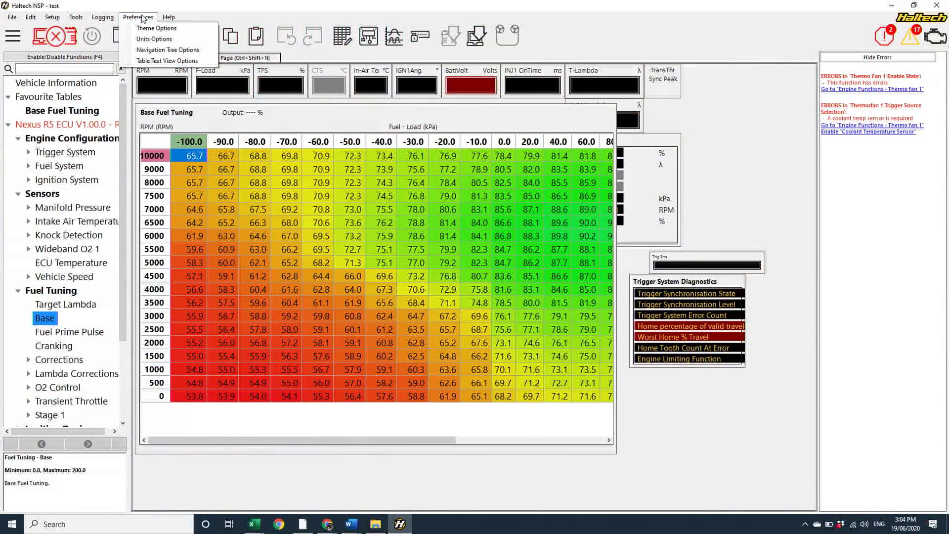
pyautogui.click(161, 61)
pyautogui.click(545, 260)
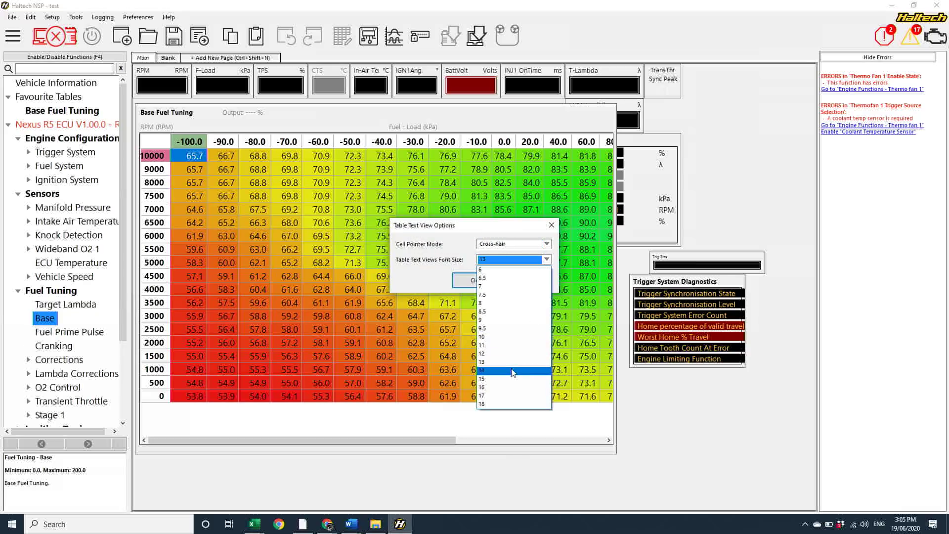
# Step: Set the table text font size to 14 and switch the interface to the Modern theme
pyautogui.click(513, 371)
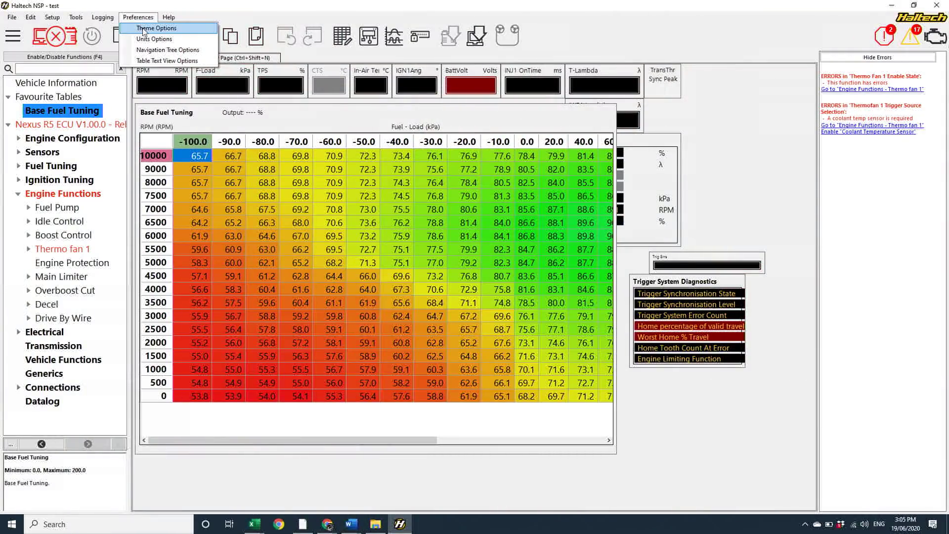
pyautogui.click(148, 28)
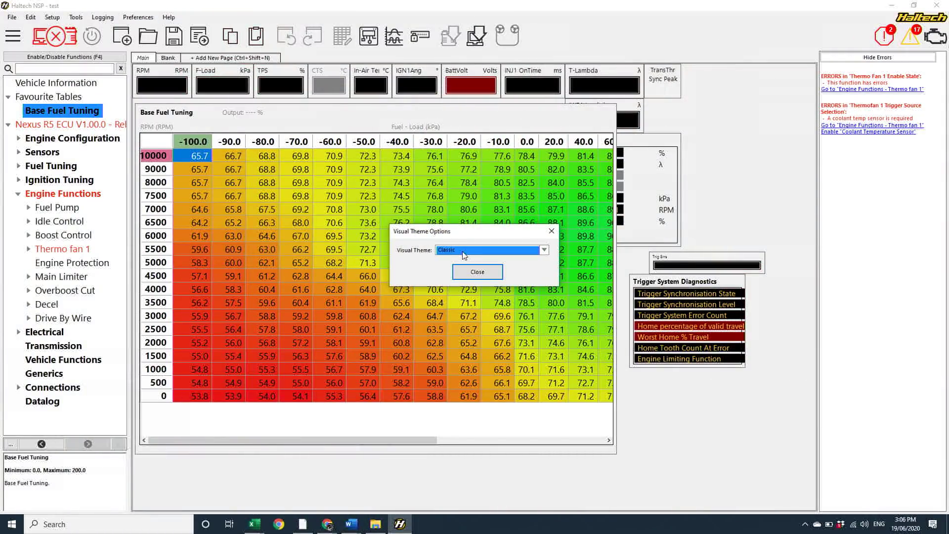
pyautogui.click(464, 250)
pyautogui.click(461, 275)
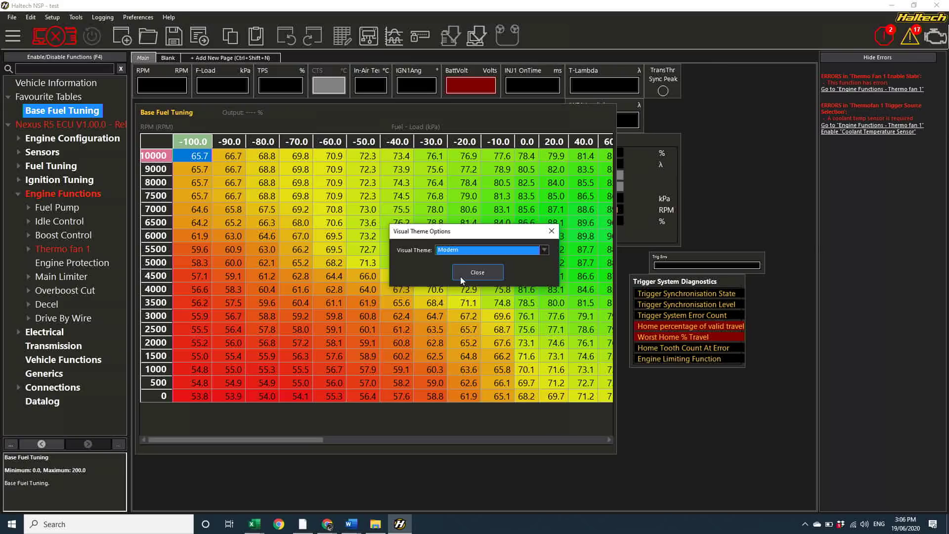
pyautogui.click(461, 276)
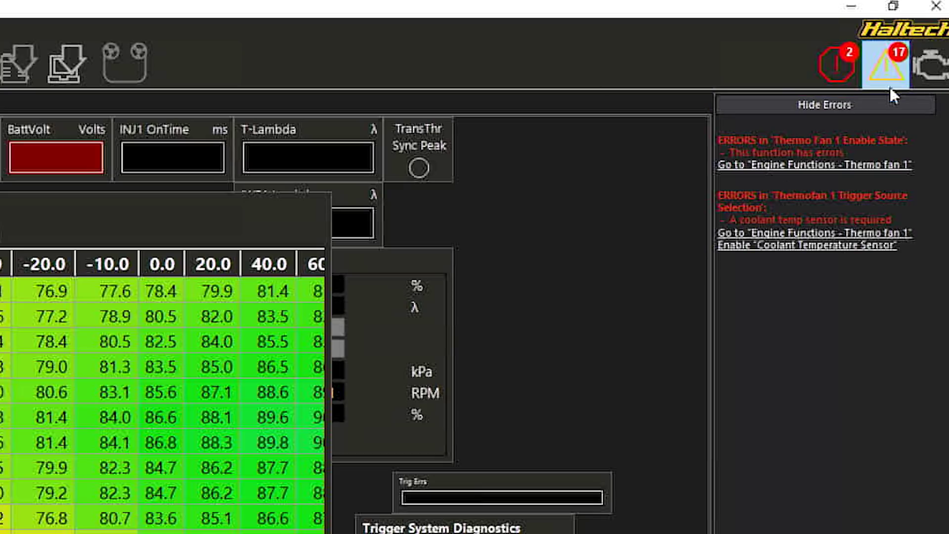
# Step: Cycle the side panel through warnings and errors to list all warnings, then open Sensors
pyautogui.click(886, 70)
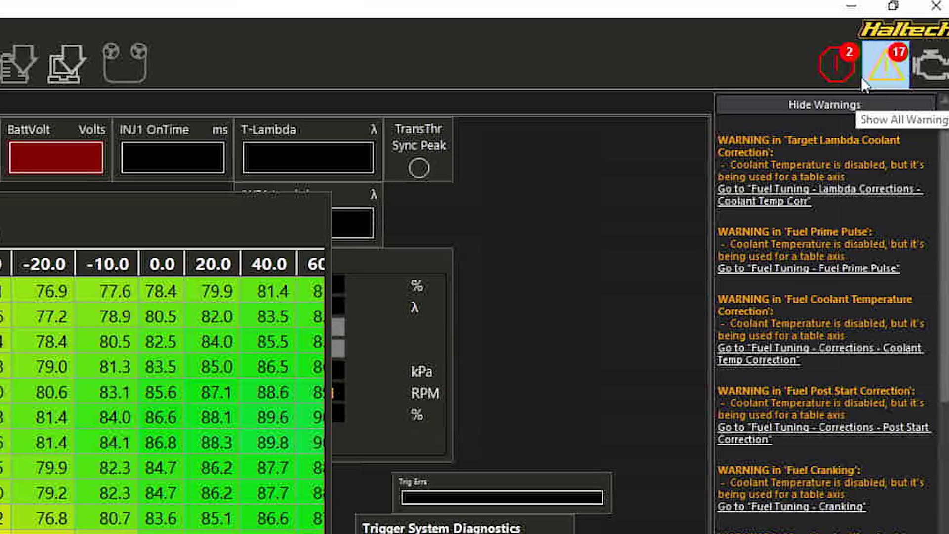
pyautogui.click(846, 67)
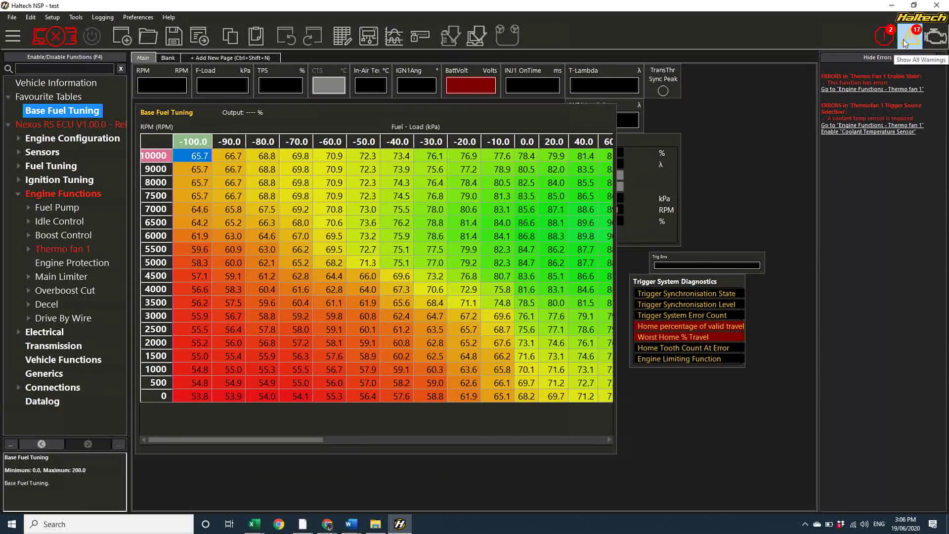
pyautogui.click(905, 43)
pyautogui.click(19, 153)
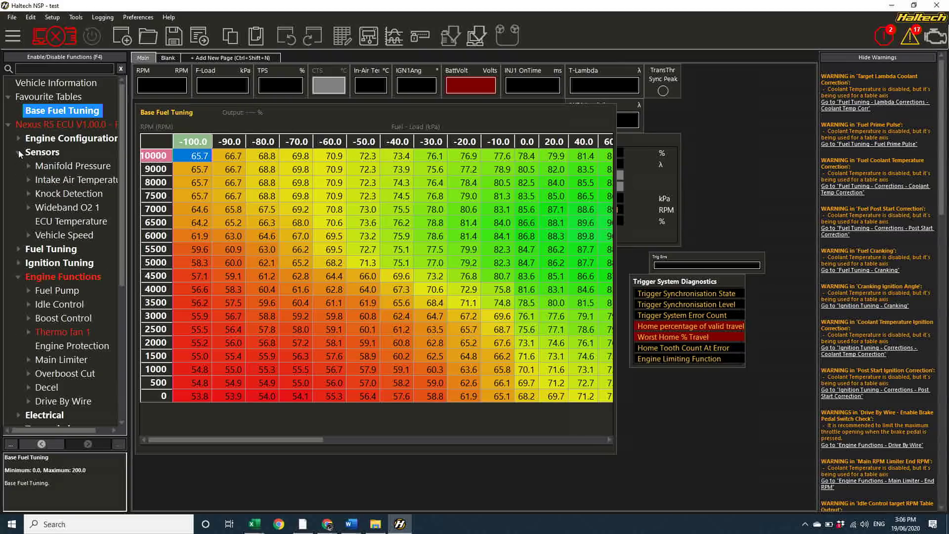
pyautogui.click(37, 153)
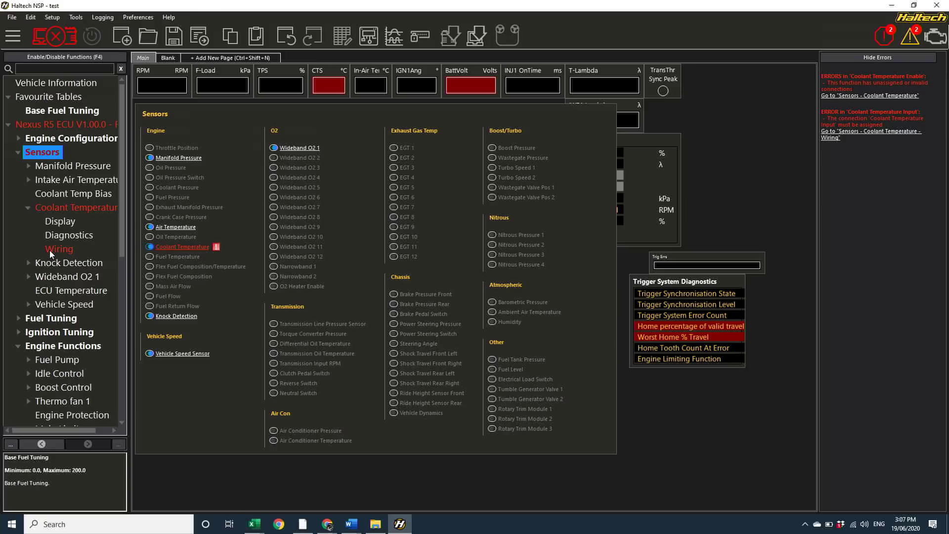
# Step: Follow the Go to Sensors - Coolant Temperature error link to the sensor's settings
pyautogui.click(874, 97)
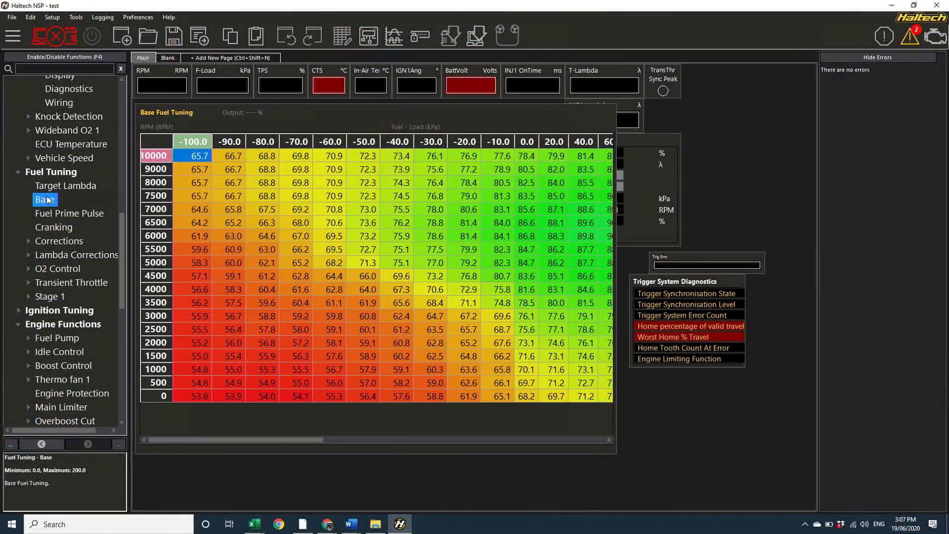
# Step: Add the Base Fuel table to Favourite Tables, then open Base Fuel Tuning from the favourites
pyautogui.rightClick(47, 199)
pyautogui.click(69, 204)
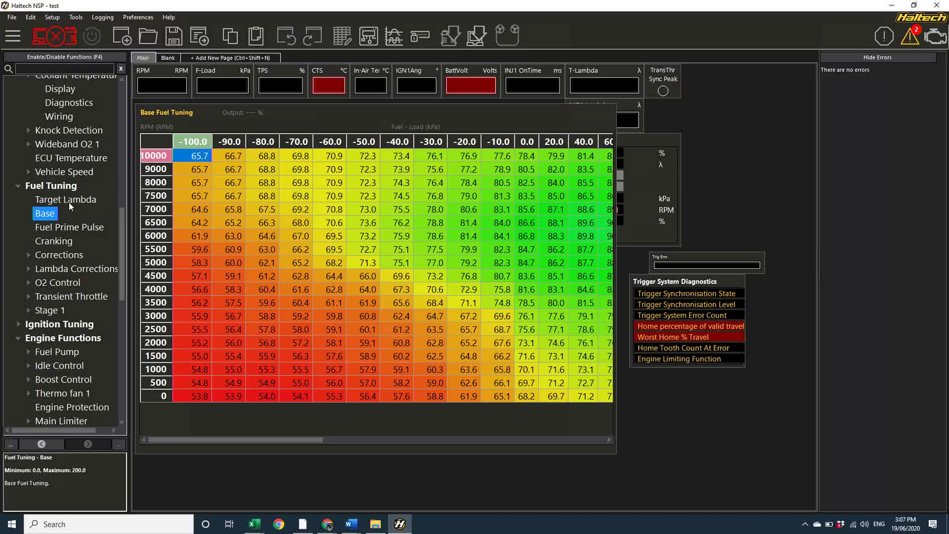
pyautogui.scroll(3, 126, 103)
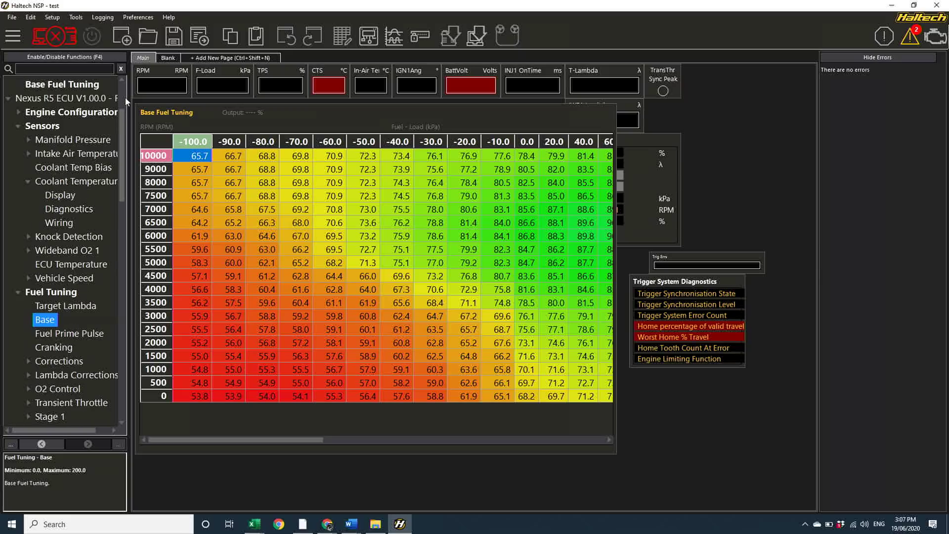
pyautogui.scroll(1, 126, 102)
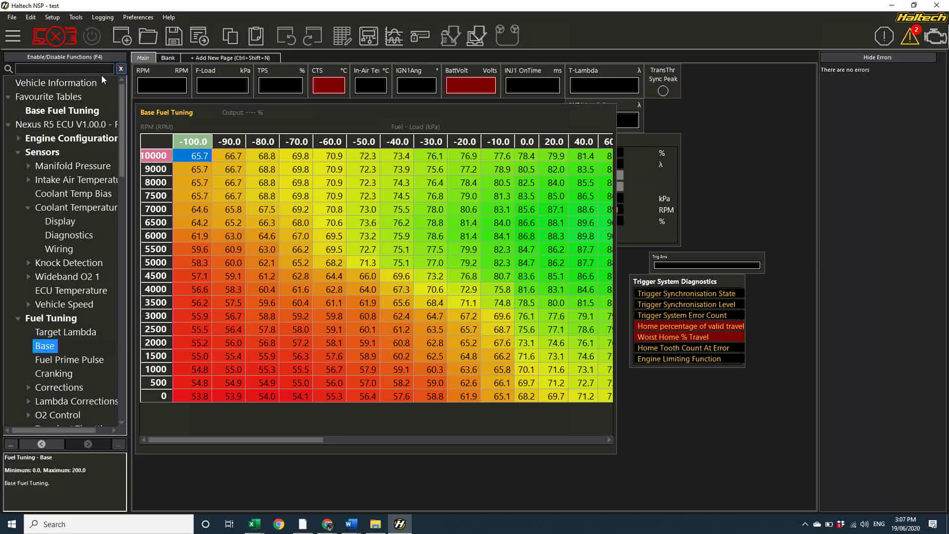
pyautogui.click(55, 111)
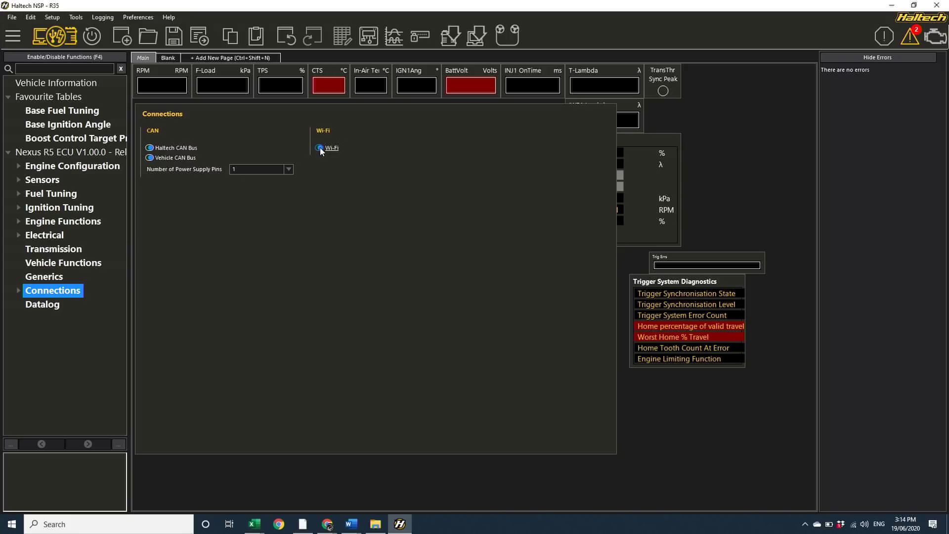
# Step: Open the Connections - Wi-Fi page to confirm the ECU's Wi-Fi status reads Connected
pyautogui.click(327, 147)
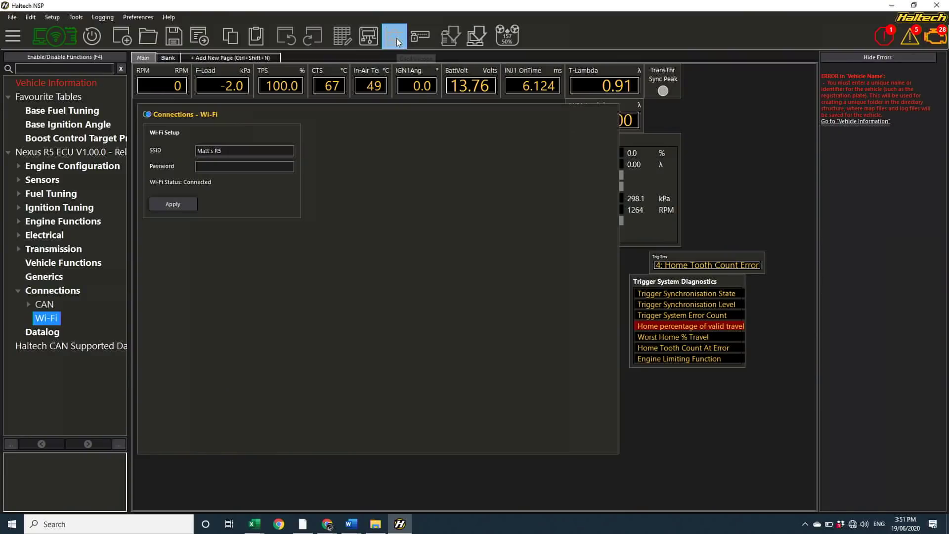
# Step: Open the oscilloscope, keep Channel 1 unchanged, and force a trigger, home voltage and engine angle capture
pyautogui.click(396, 40)
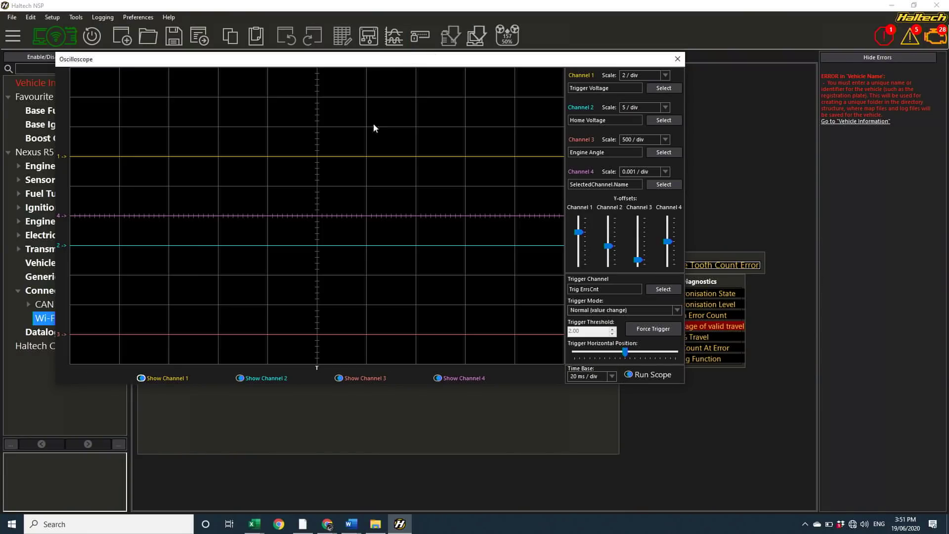
pyautogui.click(662, 89)
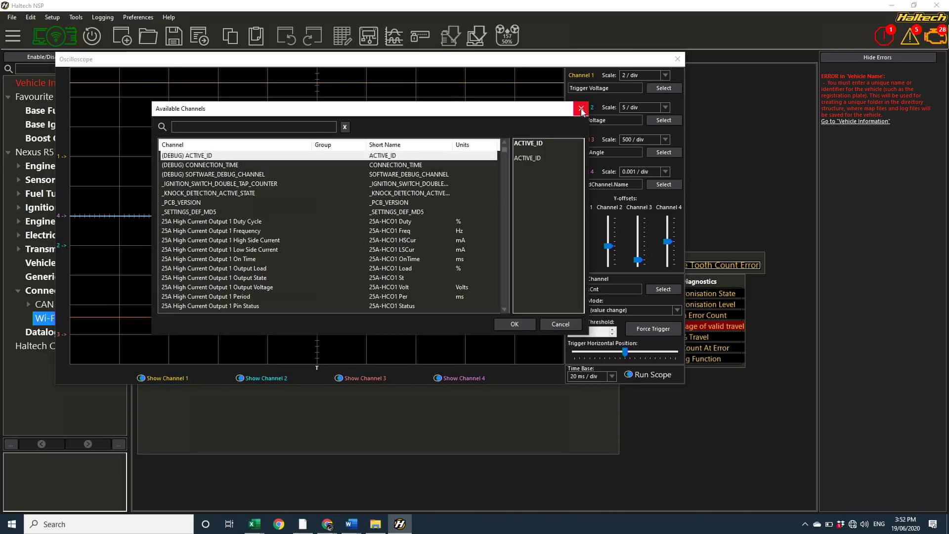
pyautogui.click(581, 109)
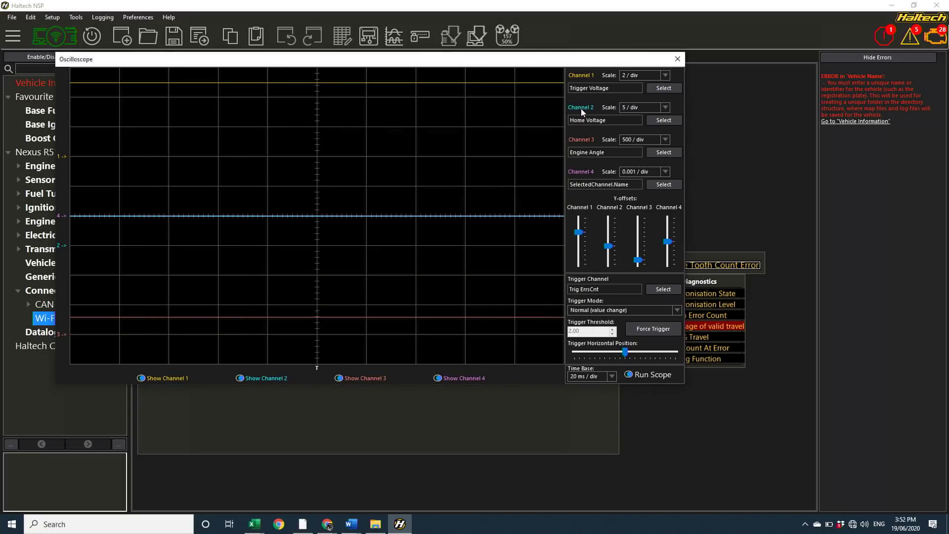
pyautogui.click(658, 328)
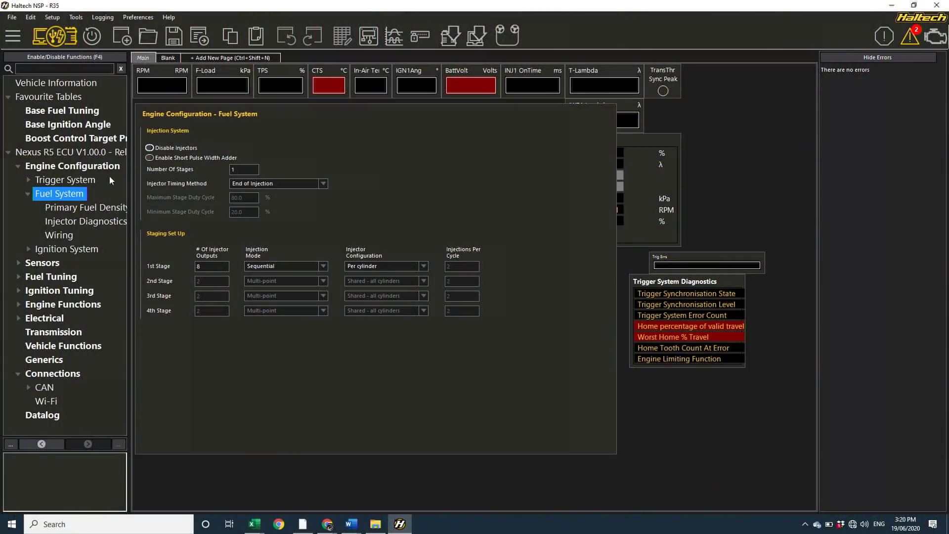
# Step: Show the Fuel System Wiring page: injector power on 25A-HCO1, injectors on INJ1 to INJ8
pyautogui.click(66, 241)
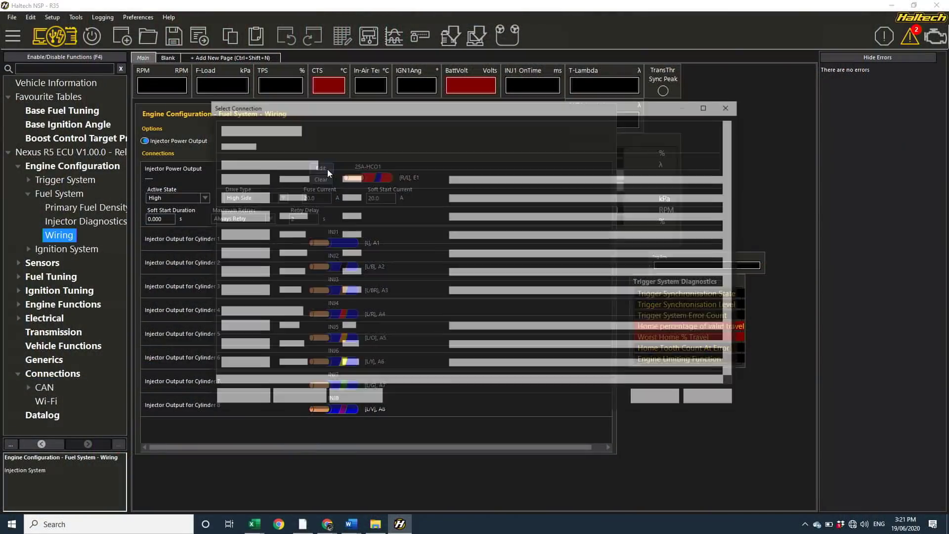
pyautogui.scroll(-15, 365, 231)
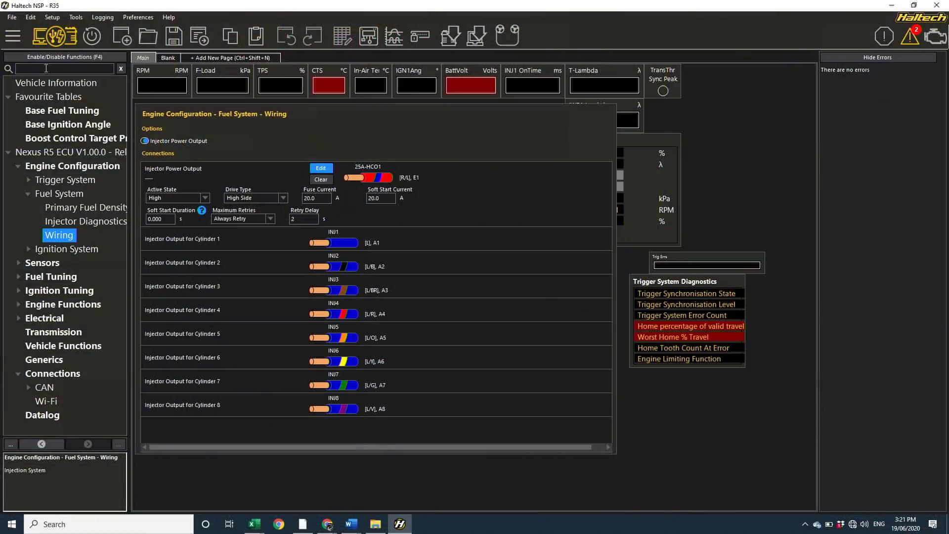
# Step: Set the primary fuel pump to Digital - Duty Cycle with 10.0 A fuse and 5.0 A soft start
pyautogui.press('Return')
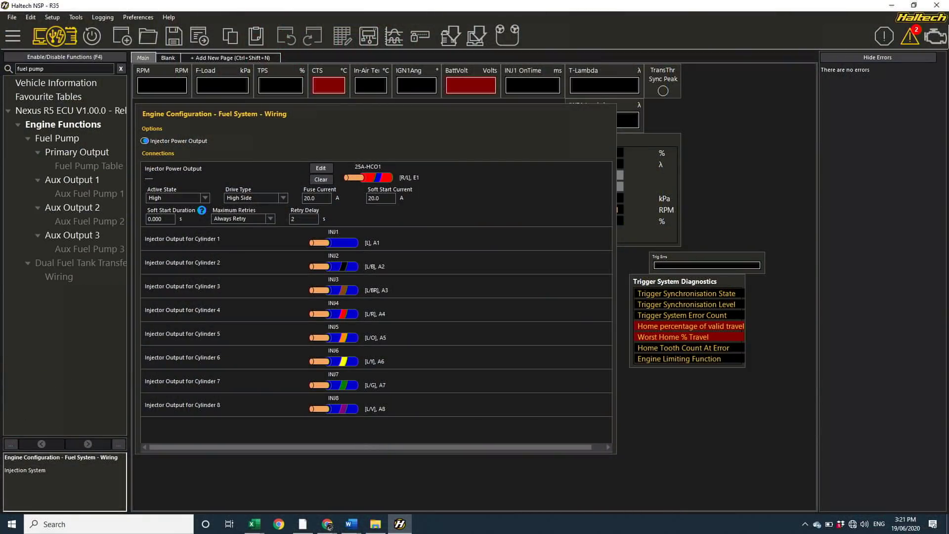
pyautogui.click(51, 141)
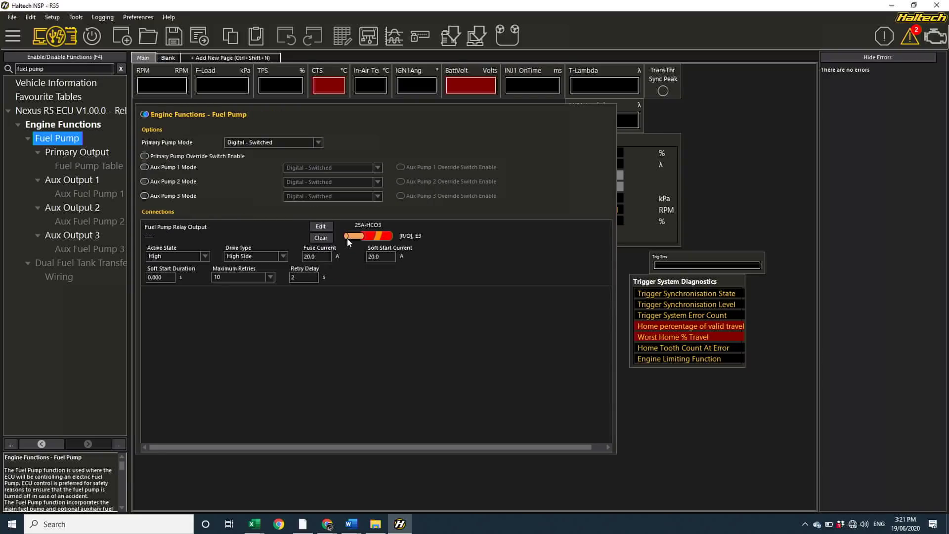
pyautogui.click(316, 142)
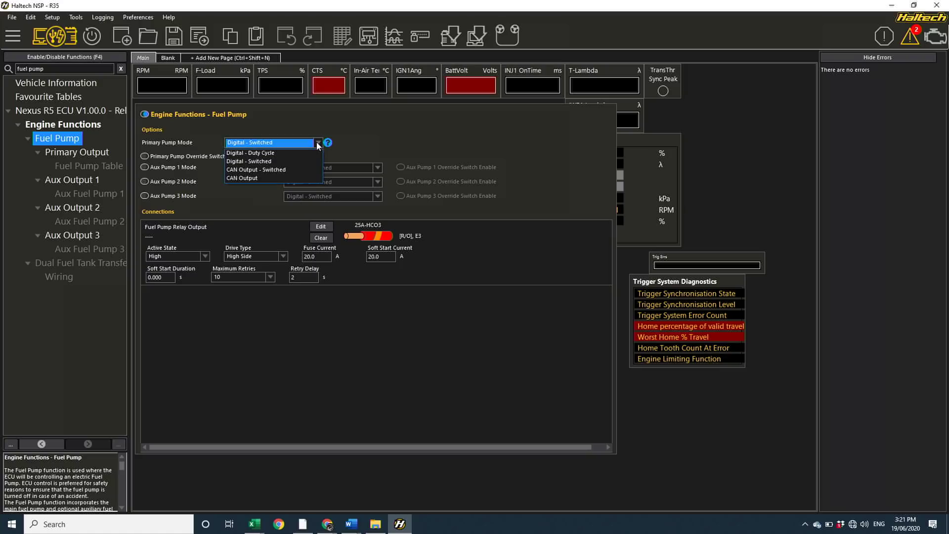
pyautogui.click(298, 152)
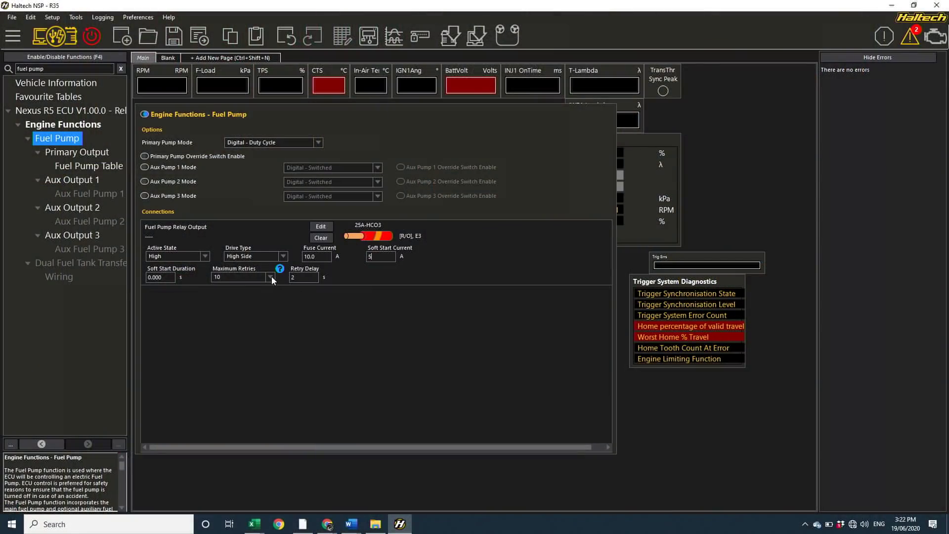
pyautogui.click(271, 277)
pyautogui.click(211, 280)
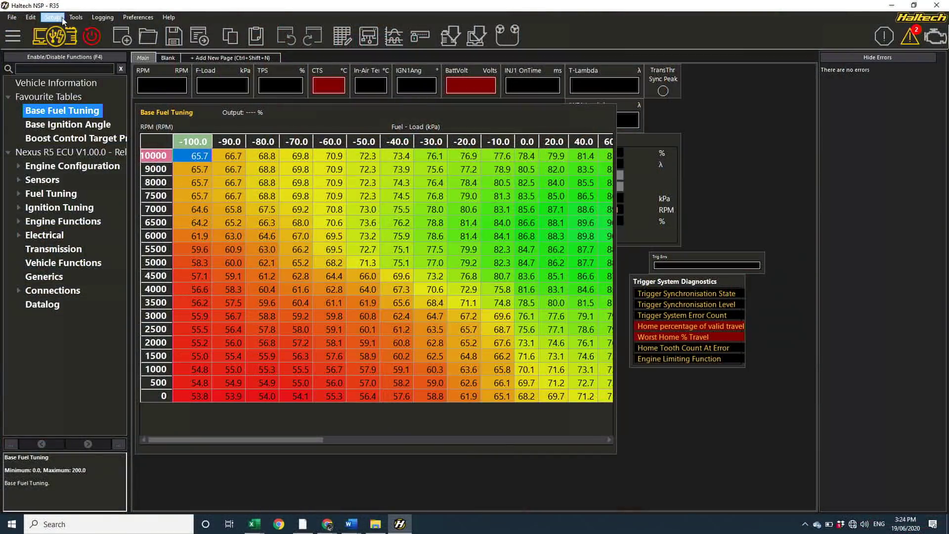
# Step: Open Password Protection and expand the Engine Configuration and Sensors protectable items
pyautogui.click(52, 17)
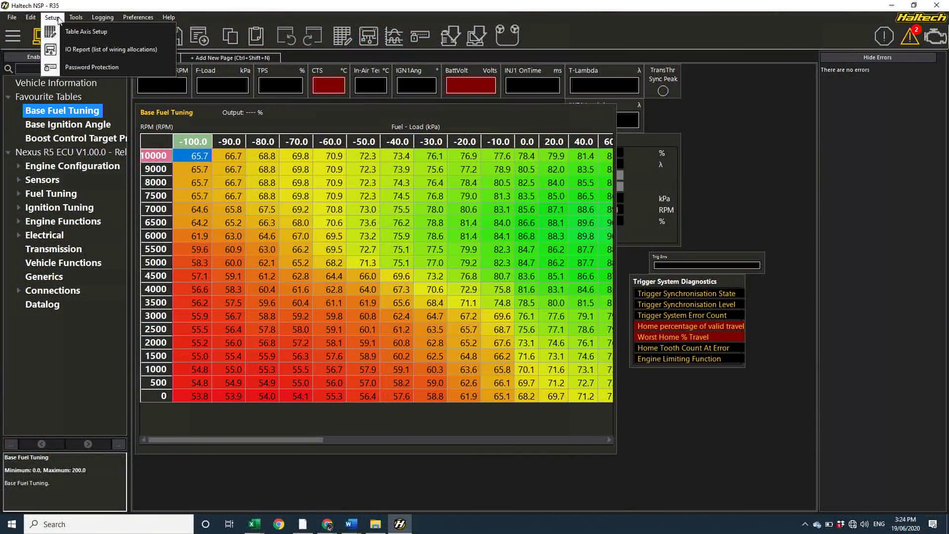
pyautogui.click(76, 70)
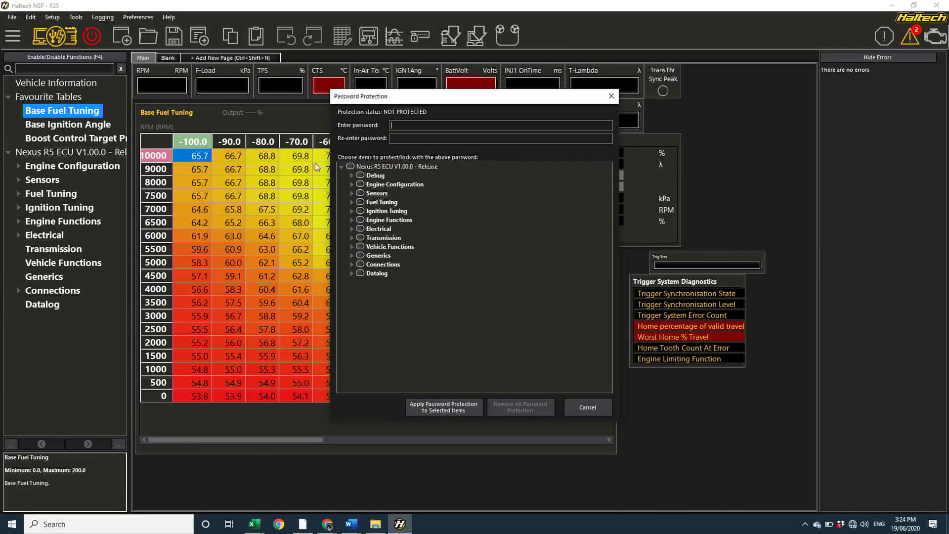
pyautogui.click(352, 184)
pyautogui.click(352, 292)
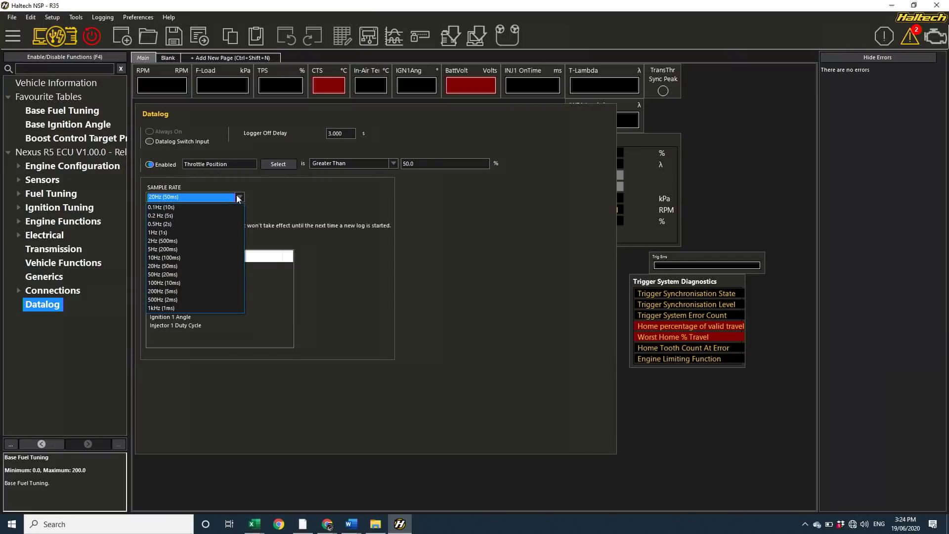
# Step: Set the datalog to 1kHz sampling and add channels, raising the logged total from 8 to 37
pyautogui.click(176, 314)
pyautogui.click(190, 214)
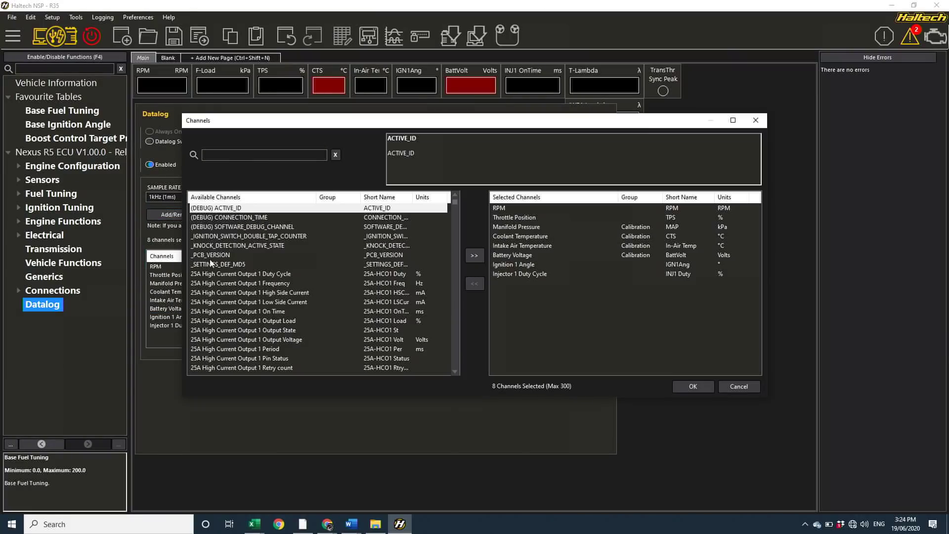
pyautogui.moveTo(236, 268); pyautogui.dragTo(447, 248)
pyautogui.click(474, 255)
pyautogui.click(692, 386)
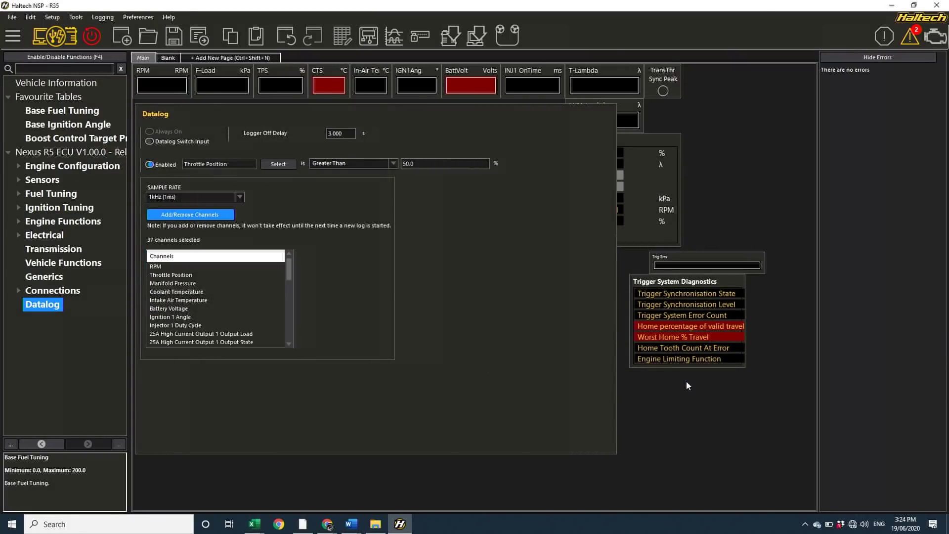